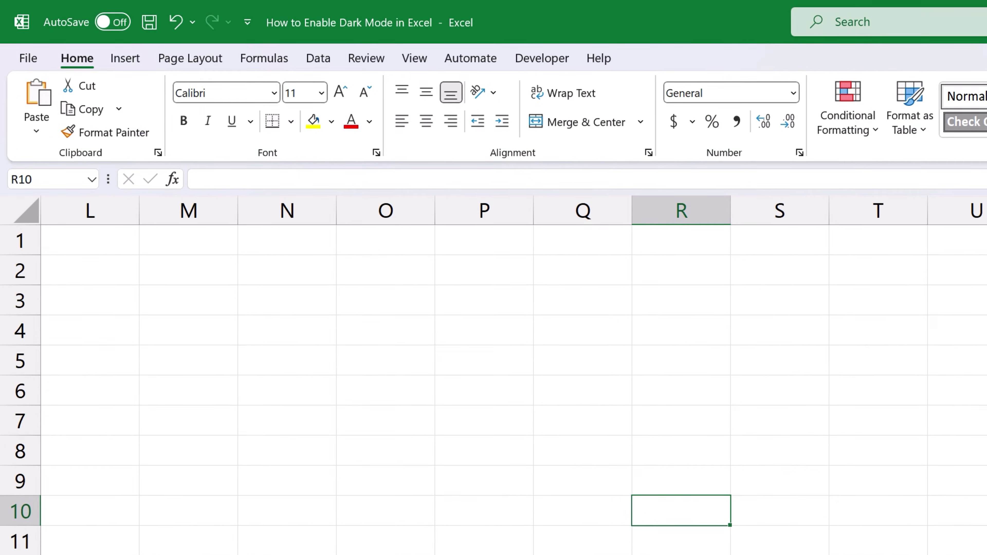
Cycle the Office theme through Black, Dark Gray, White, and then Colorful
{"action": "left_click", "coordinate": [31, 60]}
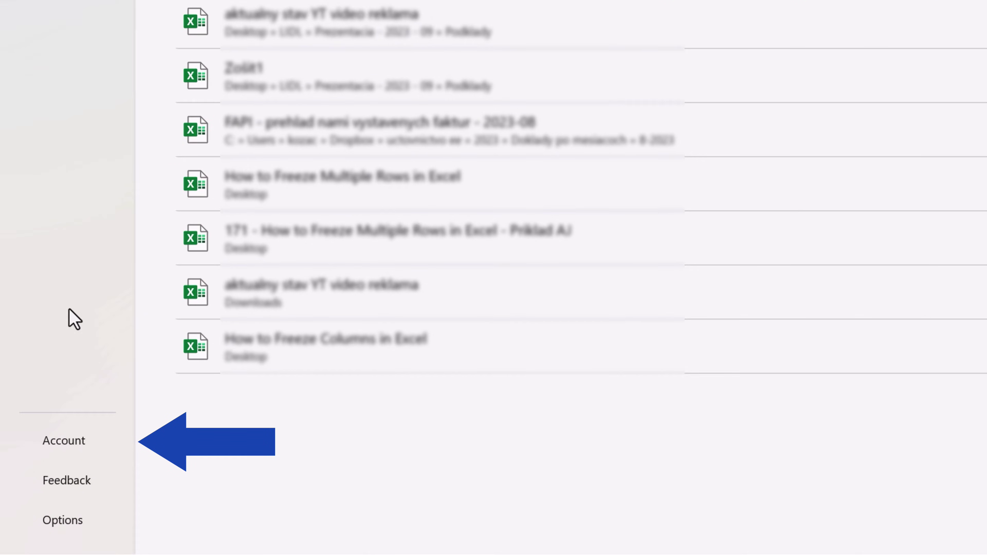
{"action": "left_click", "coordinate": [76, 445]}
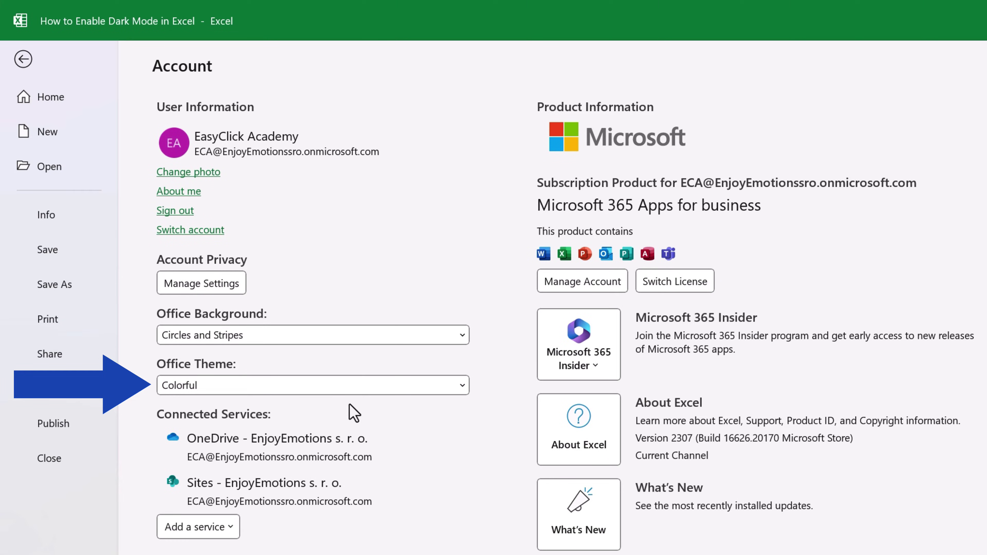
{"action": "left_click", "coordinate": [342, 391]}
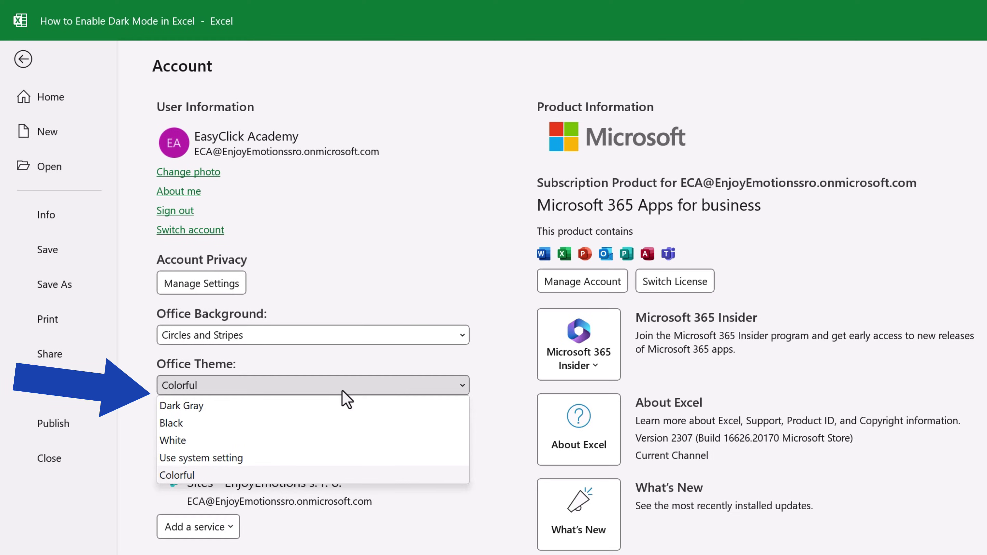
{"action": "left_click", "coordinate": [180, 426]}
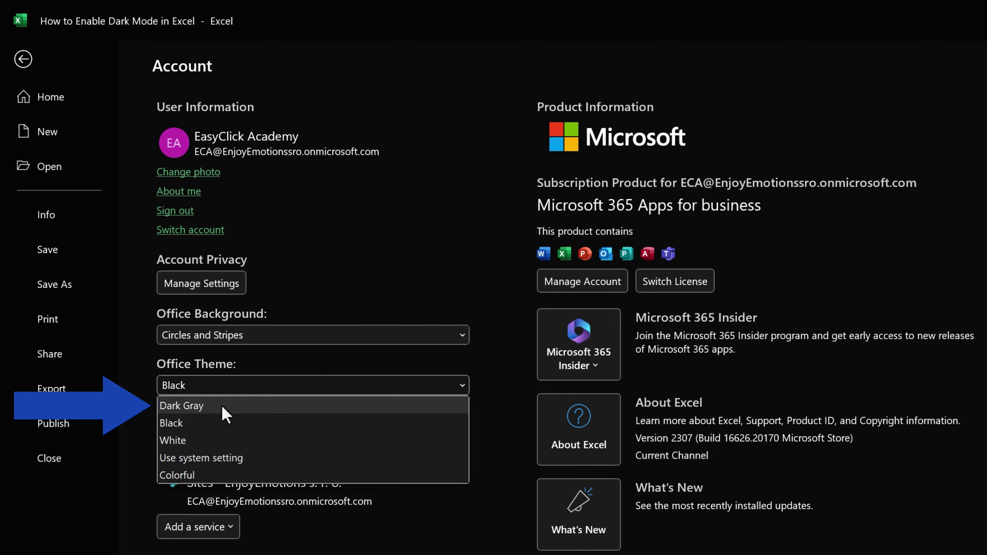
{"action": "left_click", "coordinate": [222, 406]}
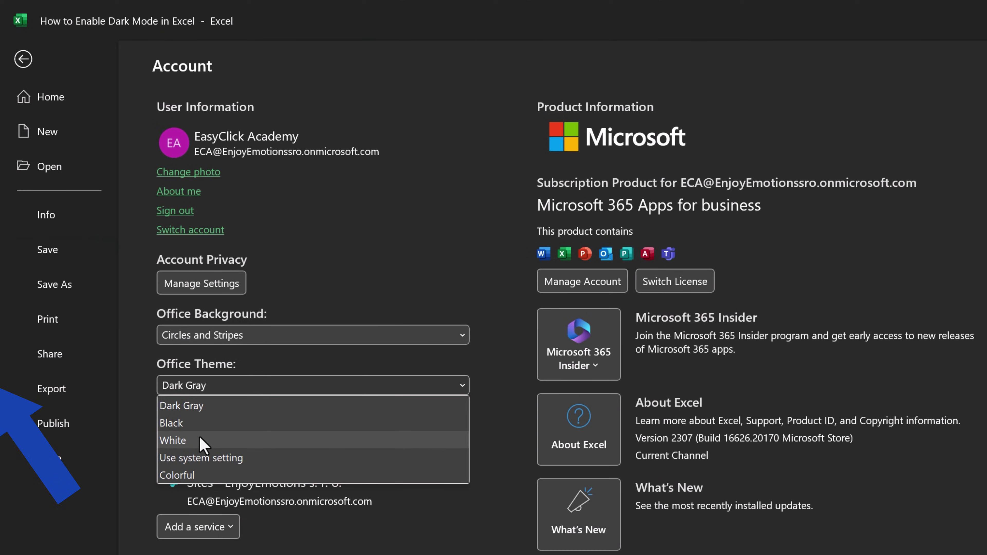
{"action": "left_click", "coordinate": [200, 441]}
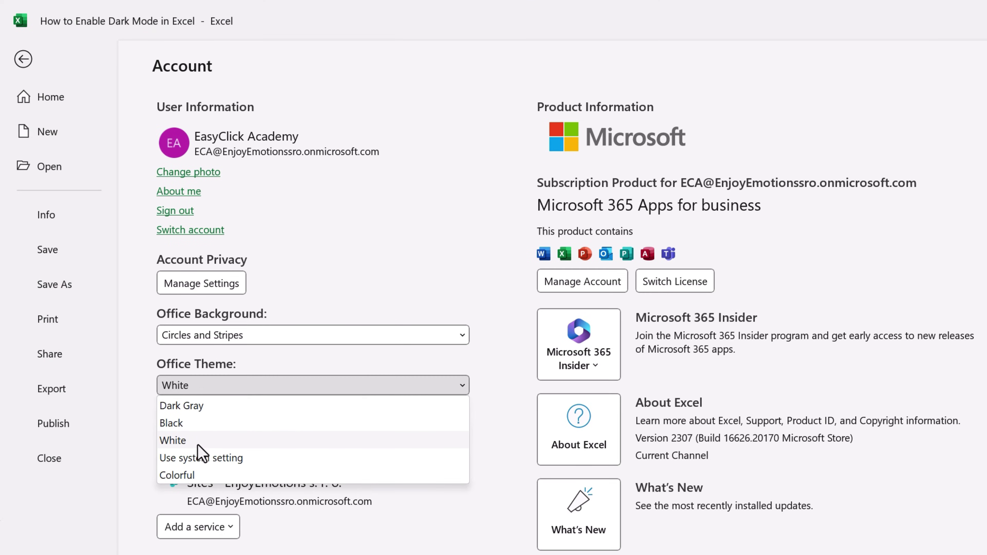
{"action": "left_click", "coordinate": [177, 474]}
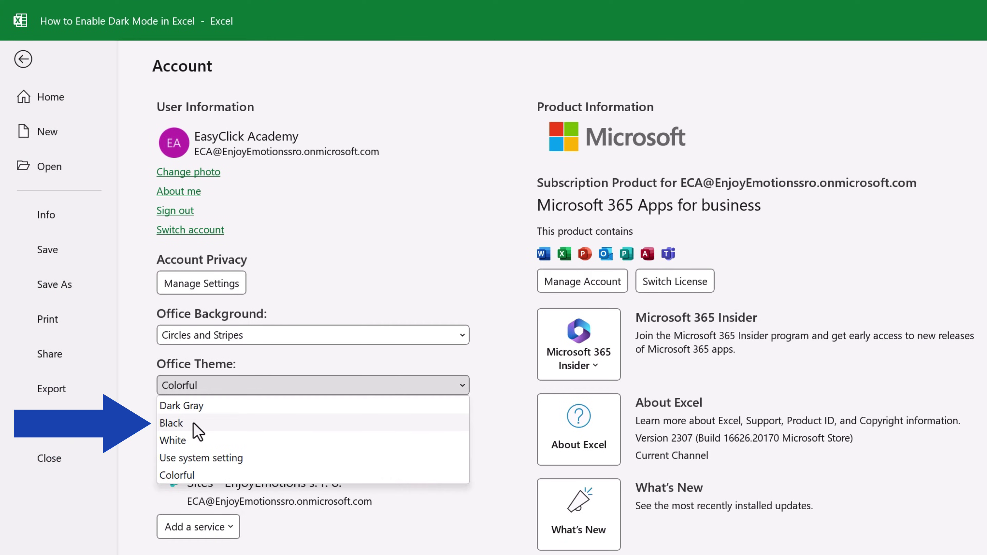
Choose the Black Office theme and go back to the worksheet
{"action": "left_click", "coordinate": [183, 423]}
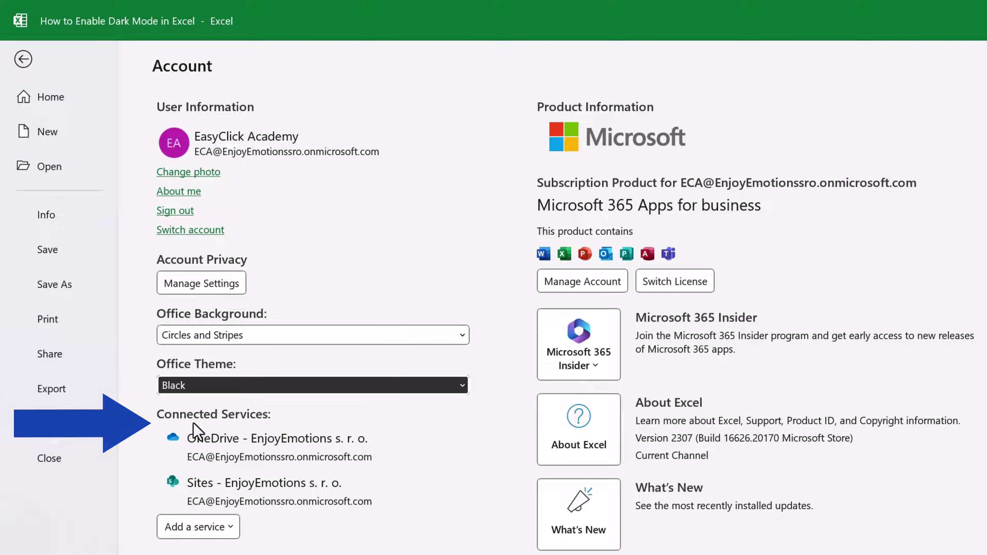
{"action": "left_click", "coordinate": [23, 60]}
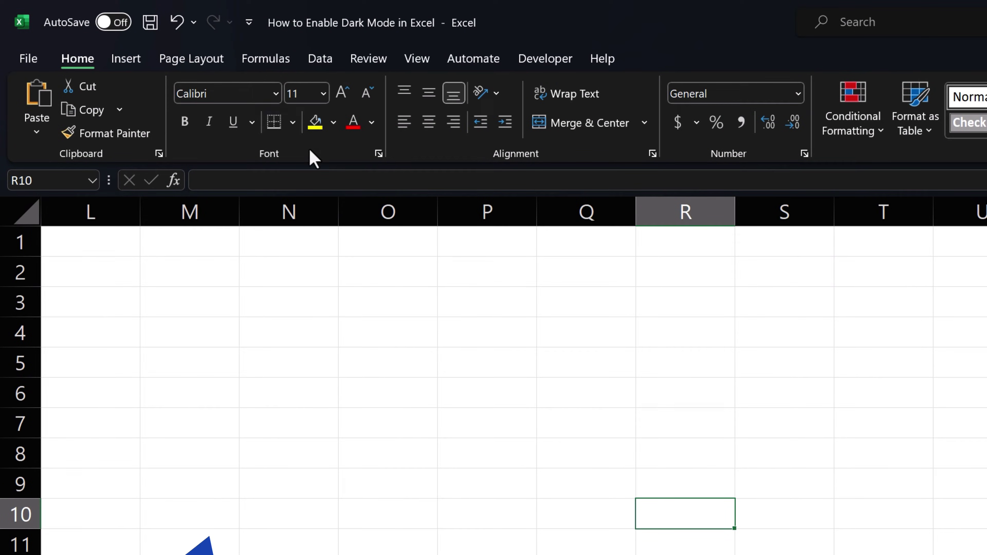
Use the first plain black image from an online 'Black' search as the sheet background
{"action": "left_click", "coordinate": [217, 70]}
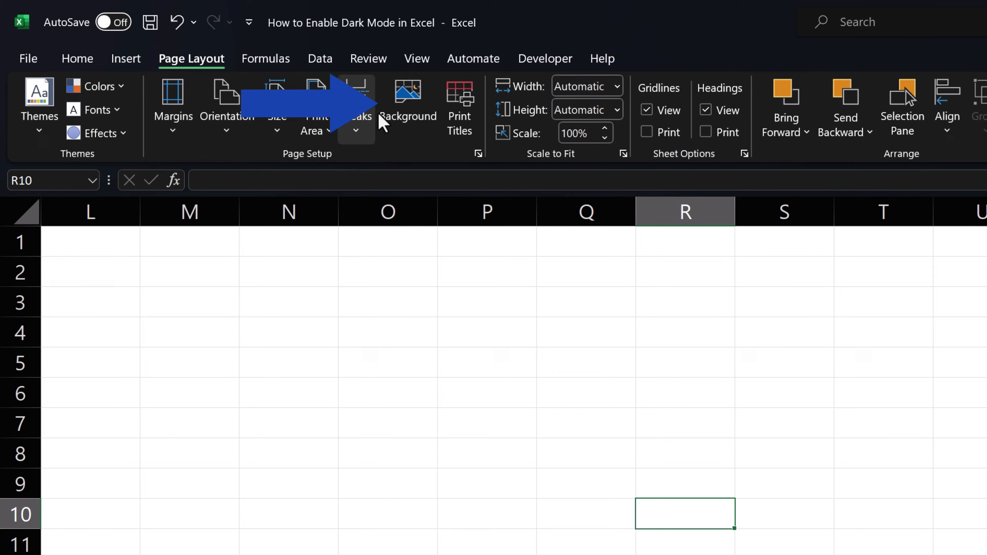
{"action": "left_click", "coordinate": [407, 107]}
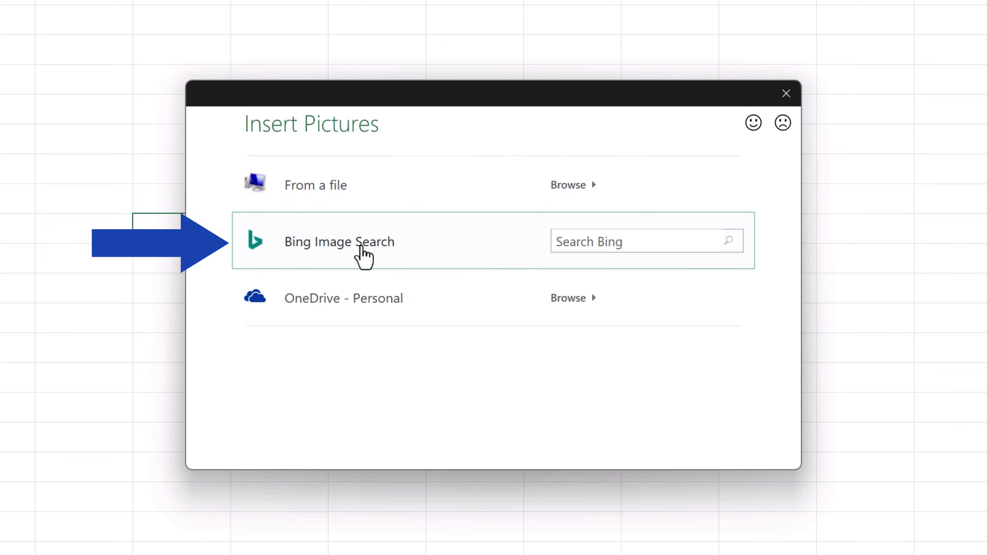
{"action": "left_click", "coordinate": [361, 247]}
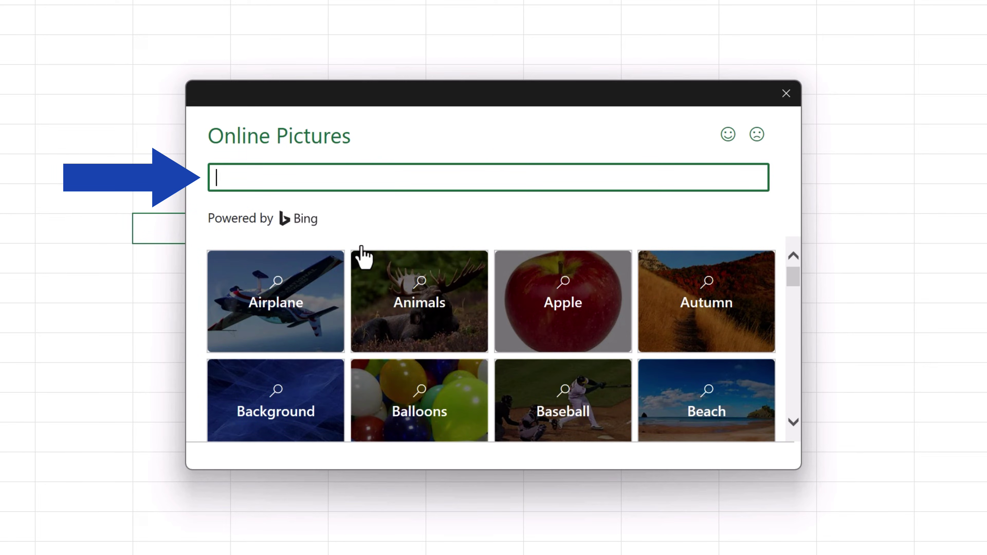
{"action": "type", "text": "Black"}
{"action": "key", "text": "Return"}
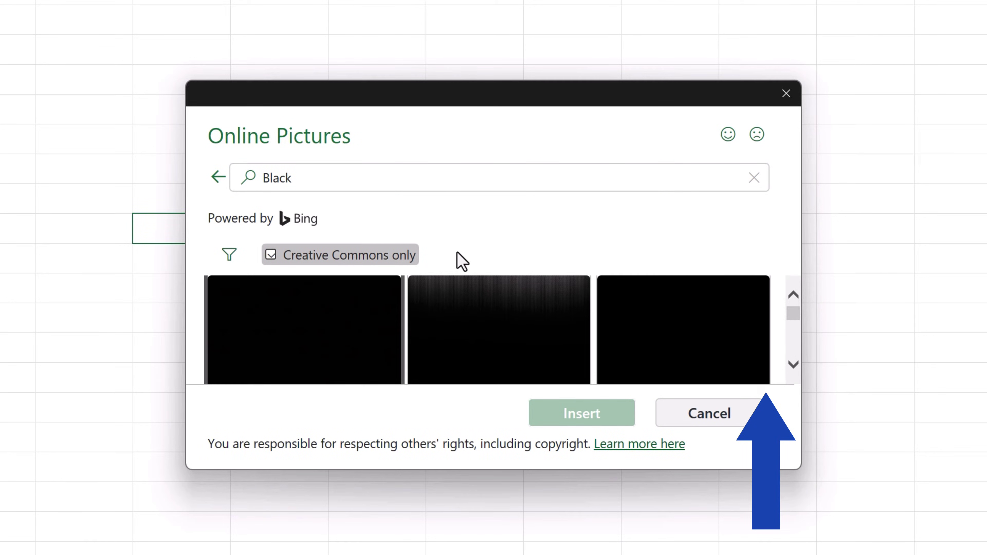
{"action": "left_click", "coordinate": [316, 338]}
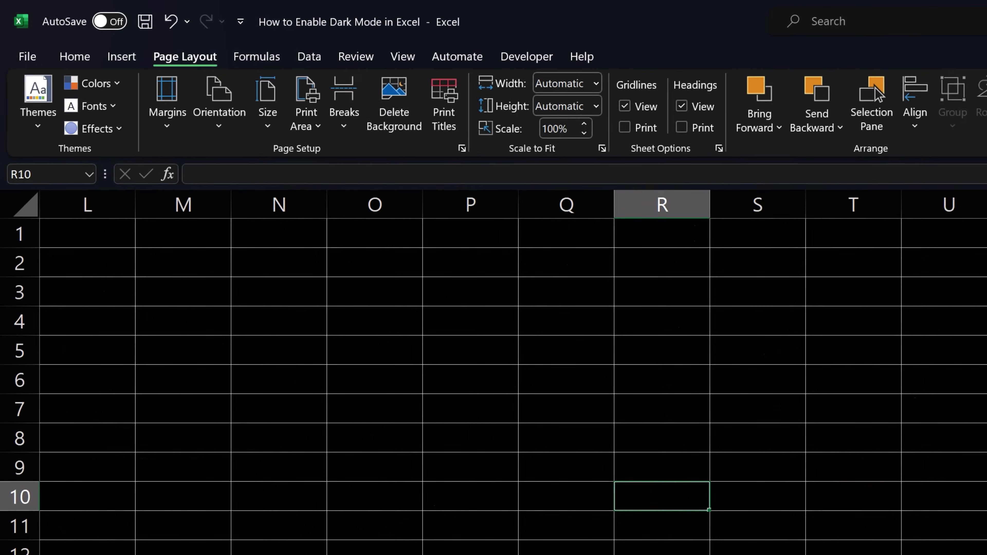
Enter 'Hello' in cell L1
{"action": "double_click", "coordinate": [102, 250]}
{"action": "type", "text": "Hello"}
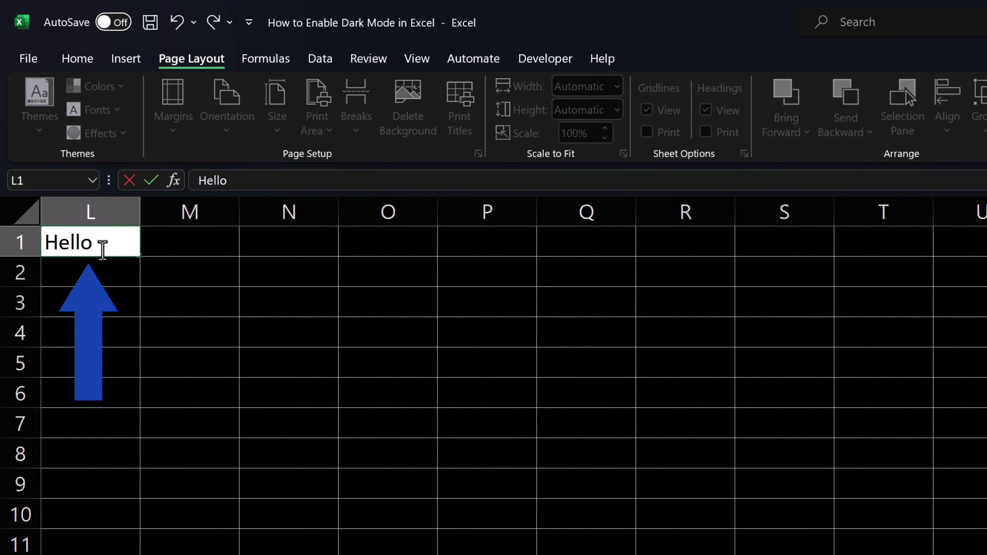
{"action": "key", "text": "Return"}
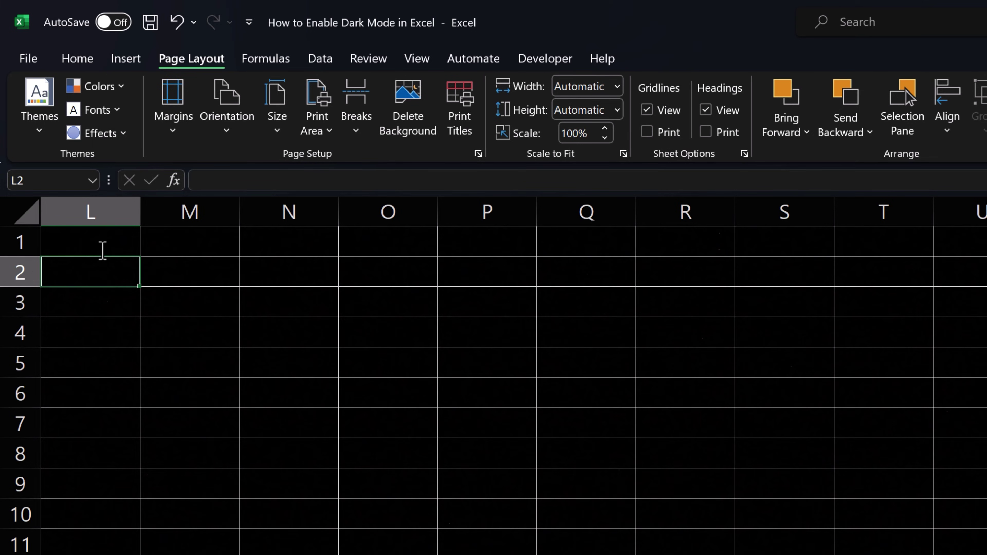
Set the font colour of the entire worksheet to White
{"action": "left_click", "coordinate": [20, 216]}
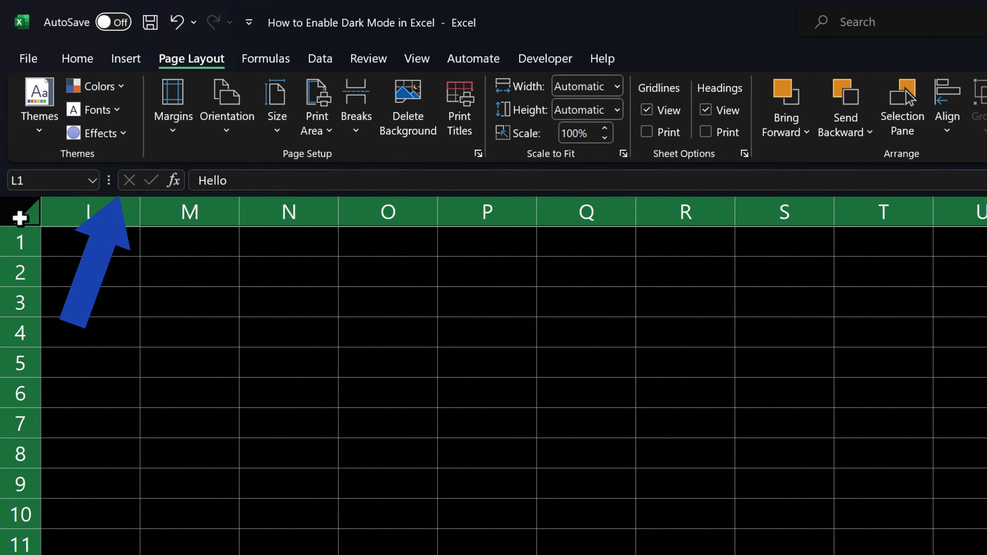
{"action": "left_click", "coordinate": [83, 62]}
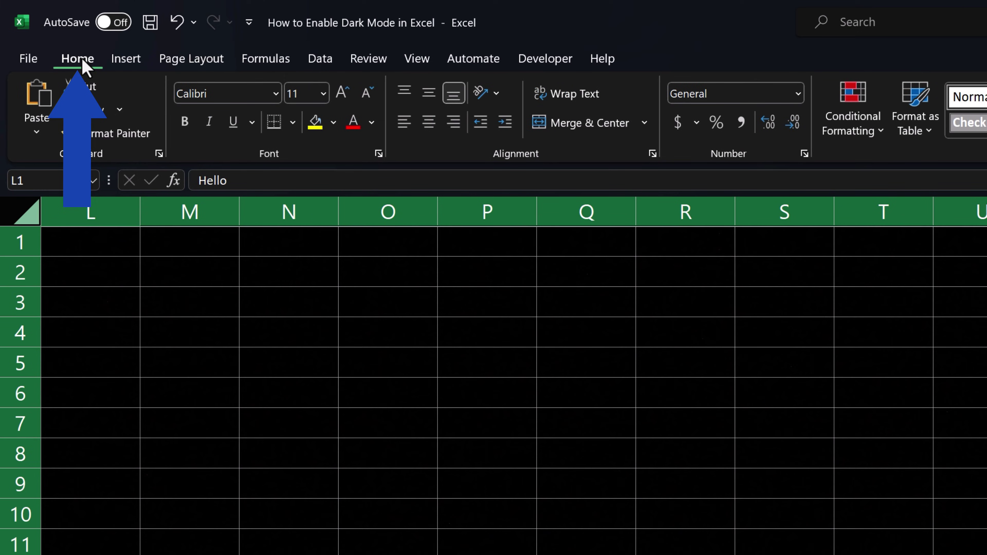
{"action": "left_click", "coordinate": [371, 123]}
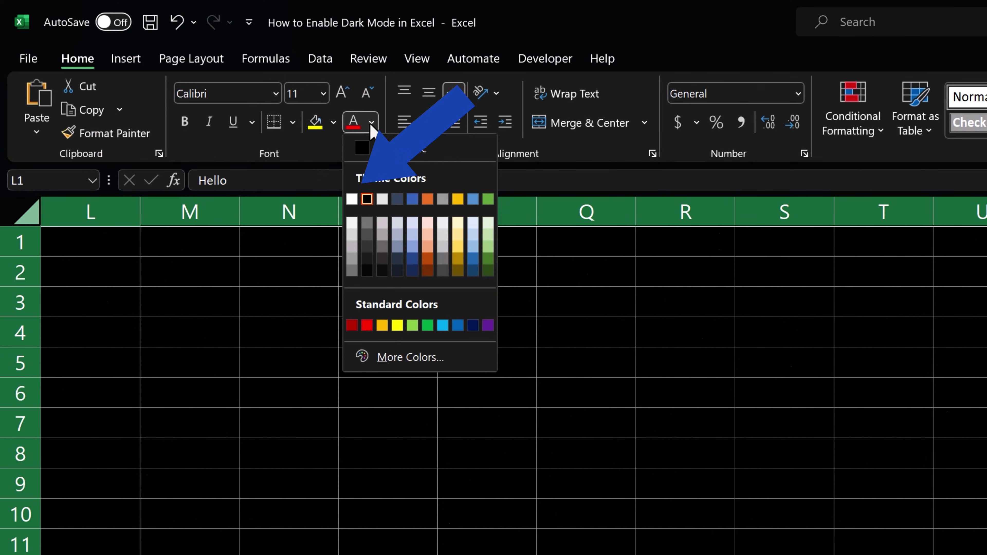
{"action": "left_click", "coordinate": [352, 199]}
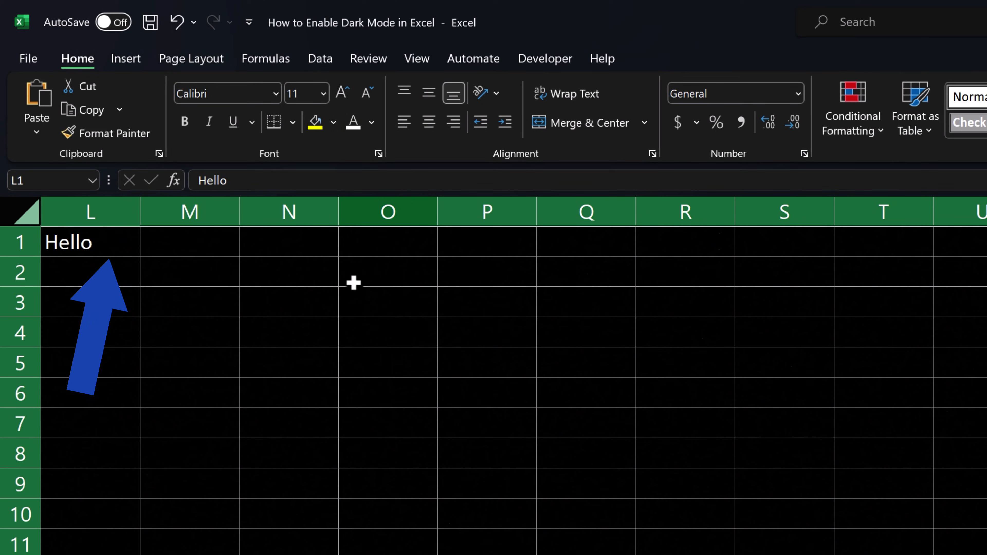
Delete the black sheet background
{"action": "left_click", "coordinate": [388, 554]}
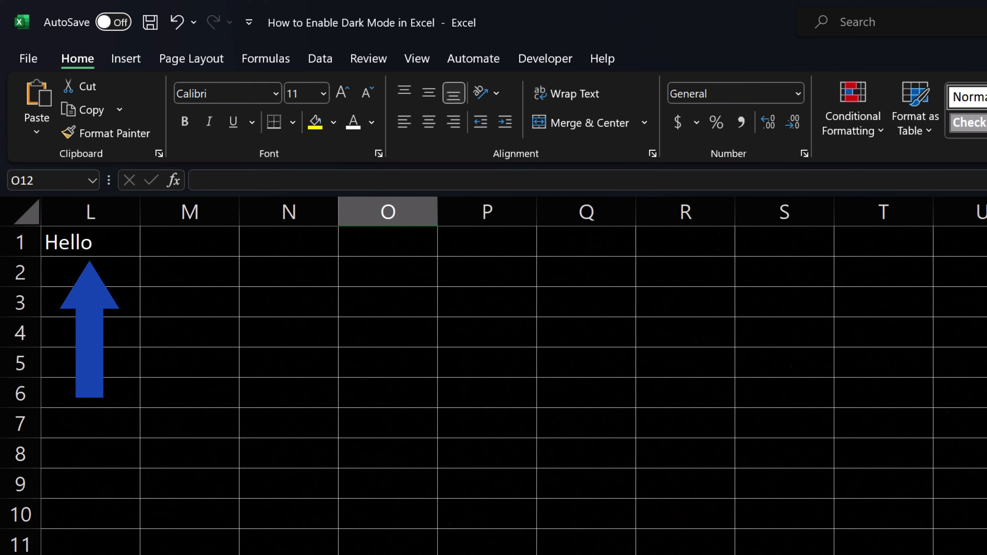
{"action": "left_click", "coordinate": [198, 66]}
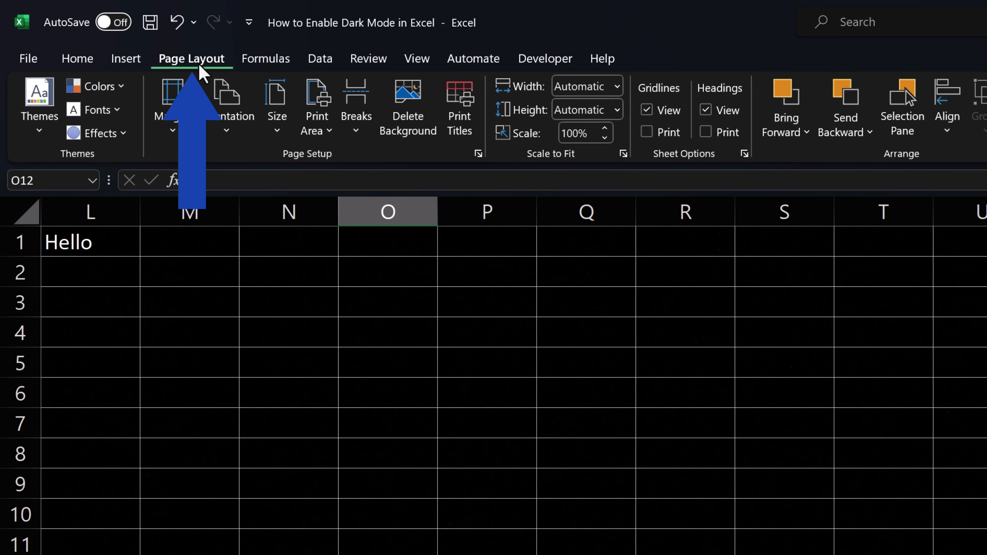
{"action": "left_click", "coordinate": [410, 119]}
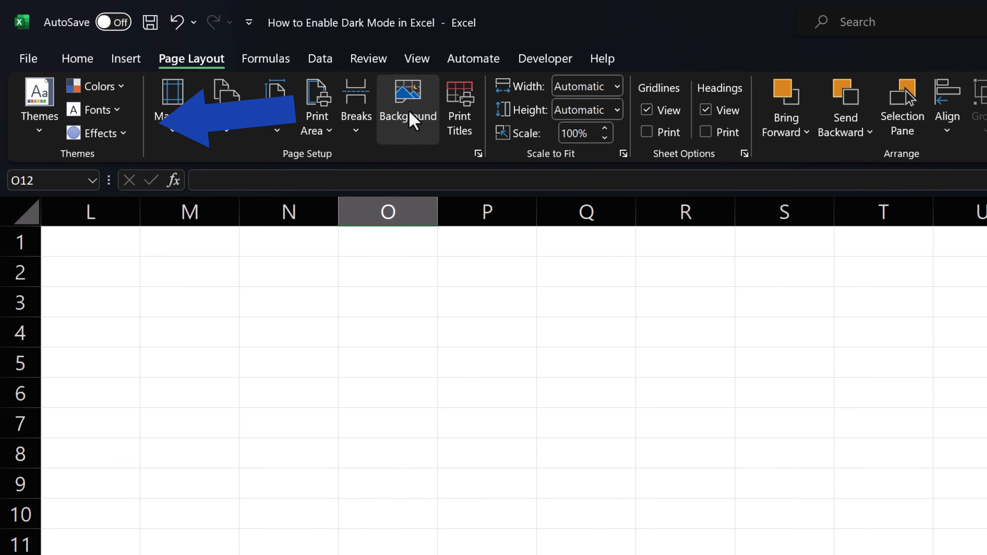
Set the Office theme back to Colorful and return to the sheet
{"action": "left_click", "coordinate": [28, 58]}
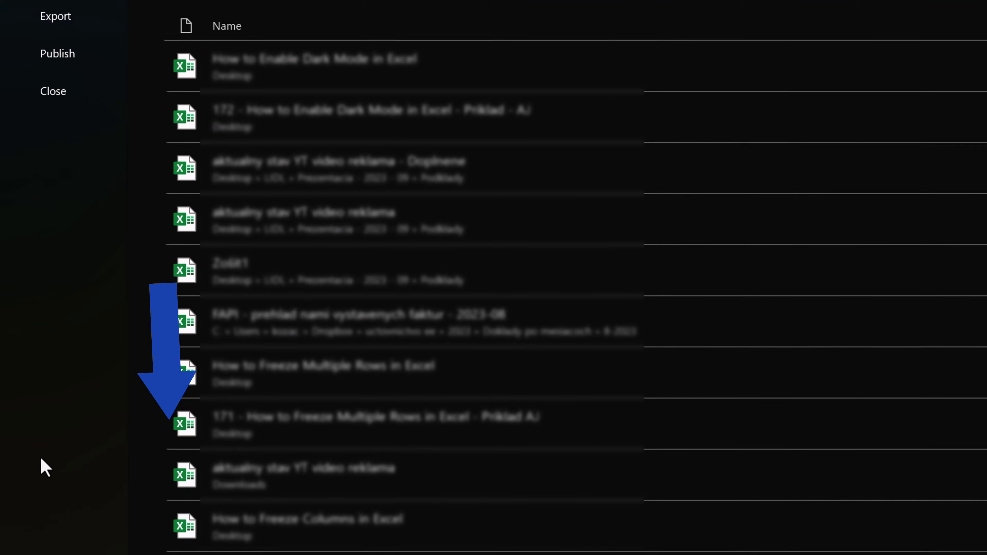
{"action": "left_click", "coordinate": [64, 457]}
{"action": "left_click", "coordinate": [194, 307]}
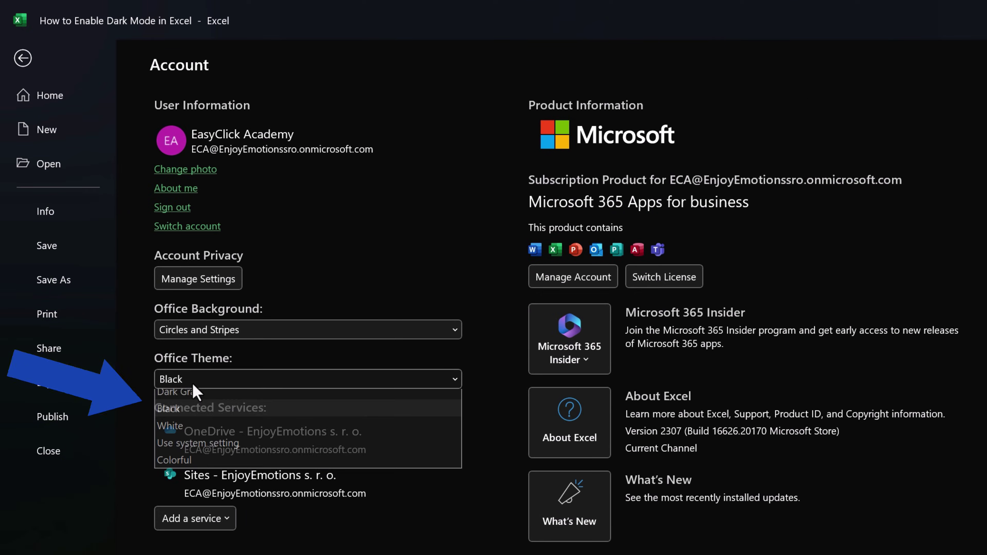
{"action": "left_click", "coordinate": [188, 390]}
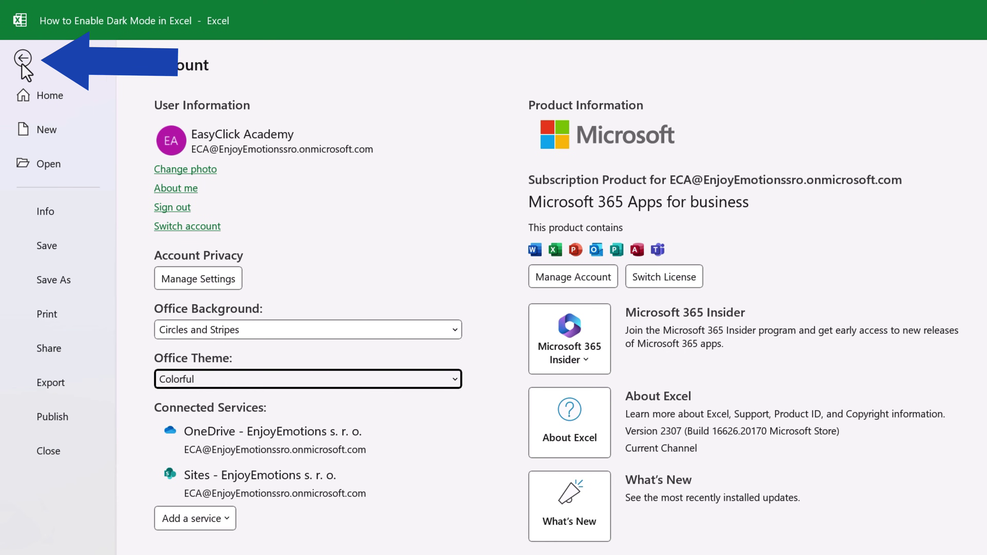
{"action": "left_click", "coordinate": [22, 59]}
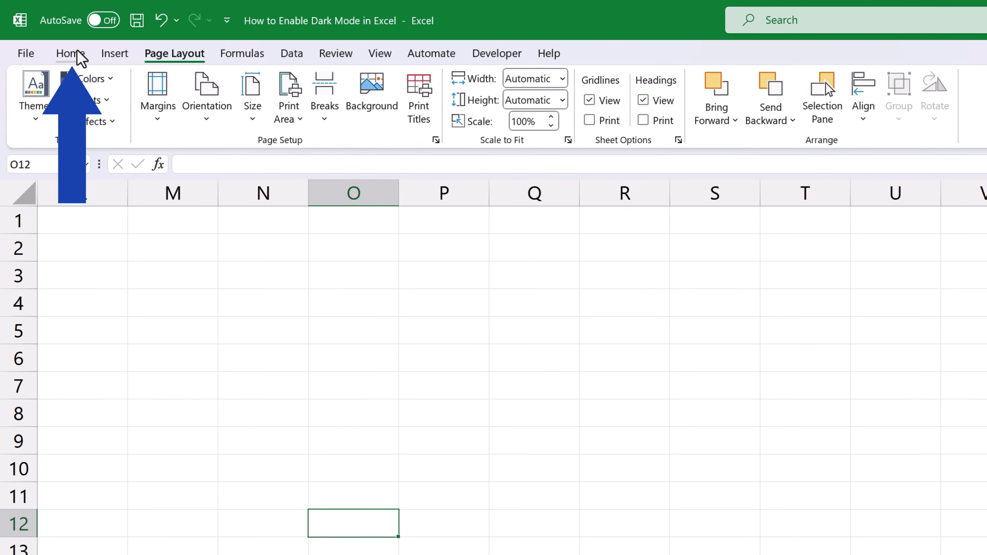
Reset the whole worksheet's font colour to Automatic
{"action": "left_click", "coordinate": [77, 54]}
{"action": "left_click", "coordinate": [35, 202]}
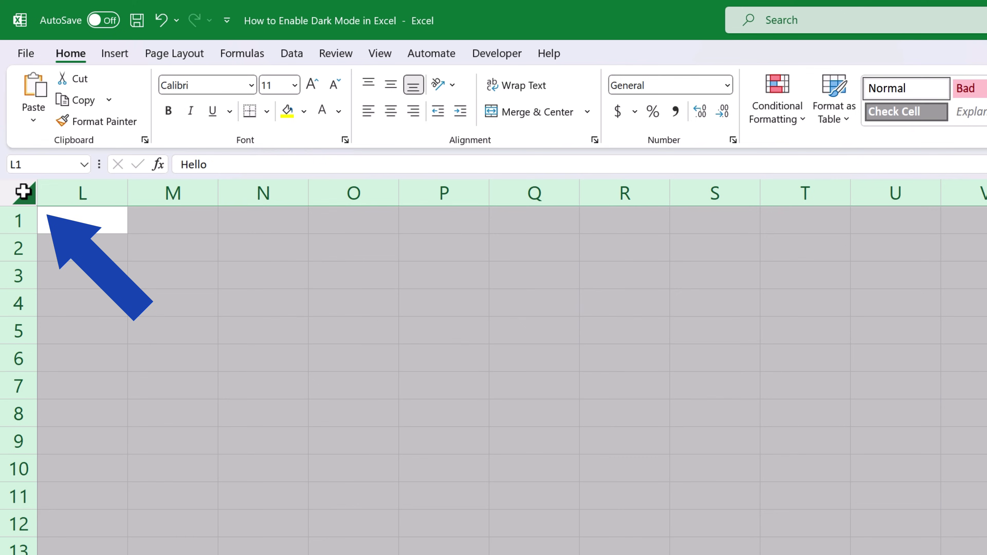
{"action": "left_click", "coordinate": [339, 111]}
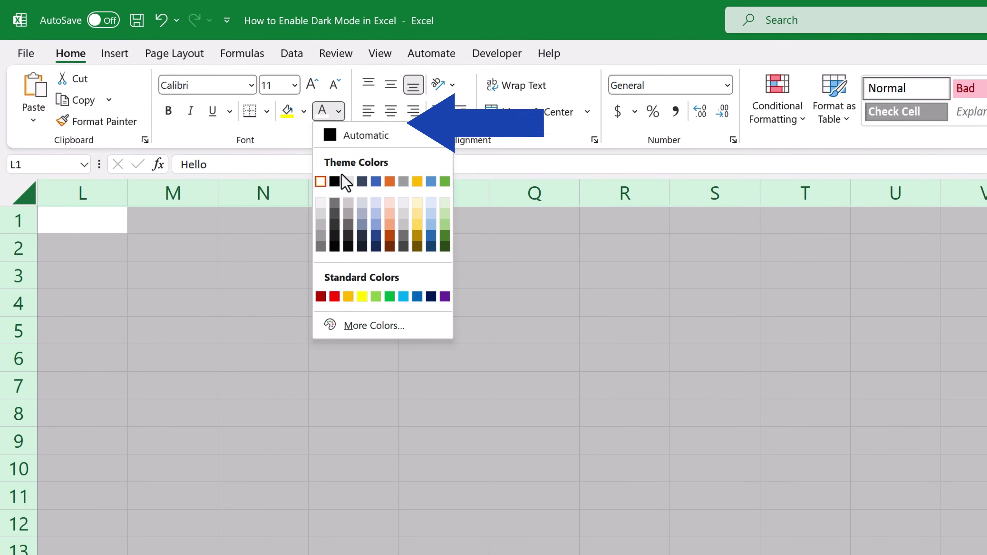
{"action": "left_click", "coordinate": [333, 136]}
{"action": "left_click", "coordinate": [322, 435]}
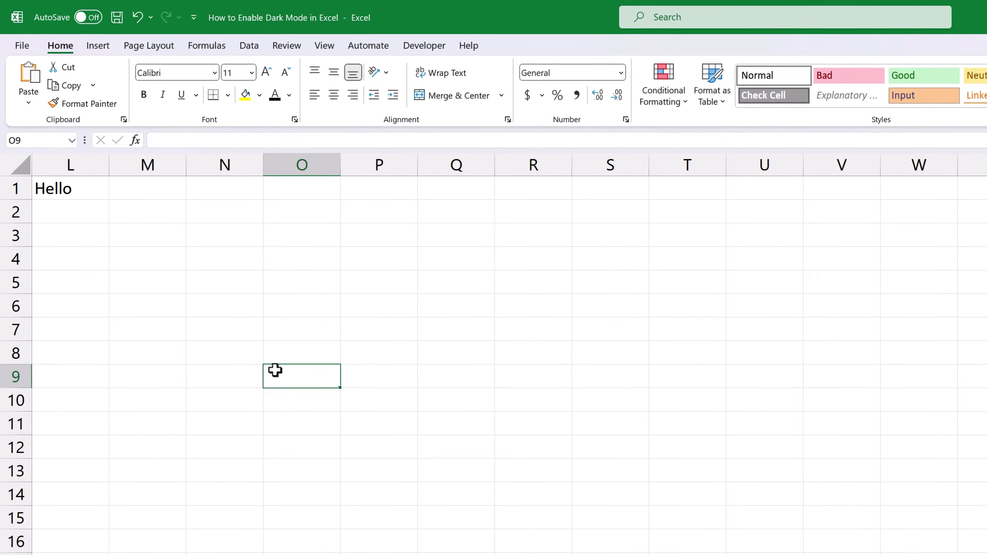